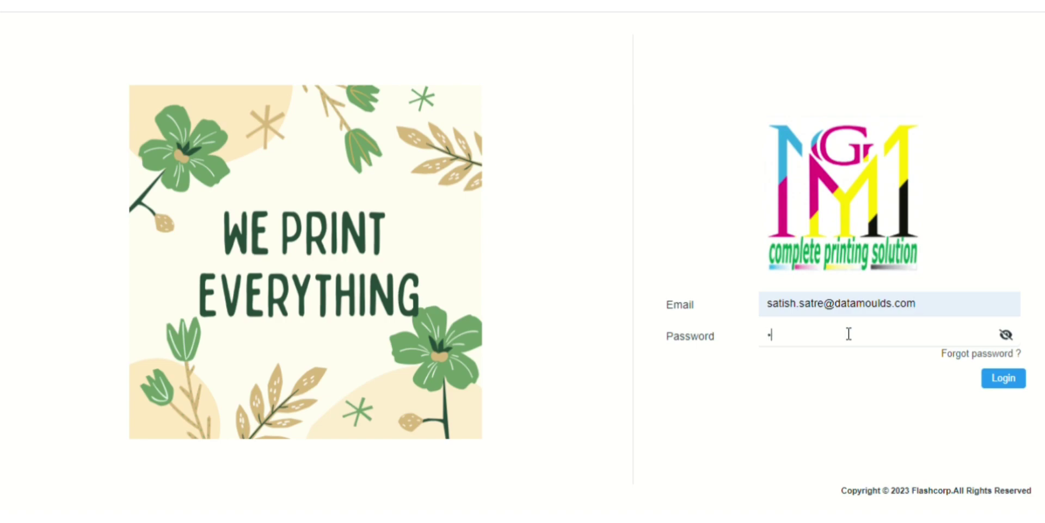
type("**")
- Submit the password to log in to the Admin Dashboard
key("Return")
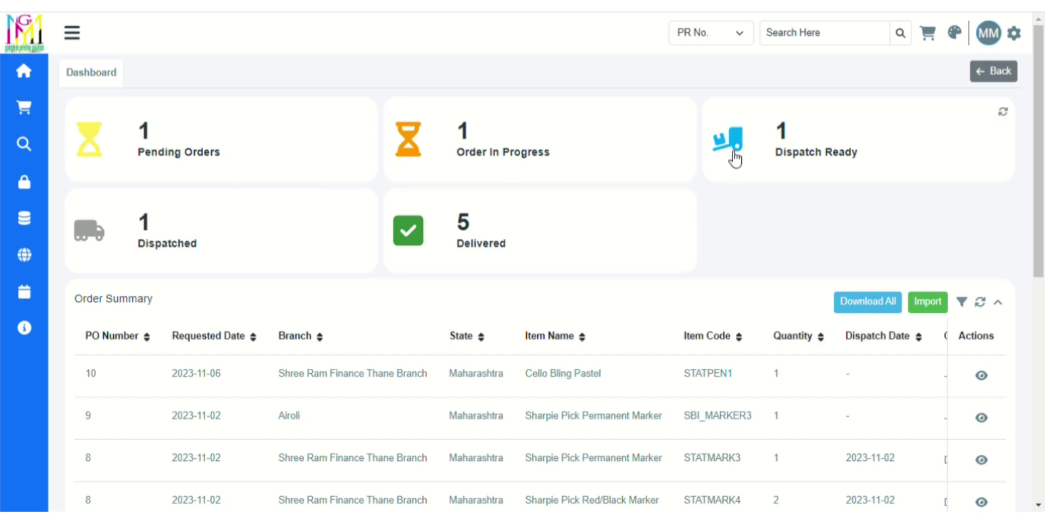
scroll(374, 282, "down", 1)
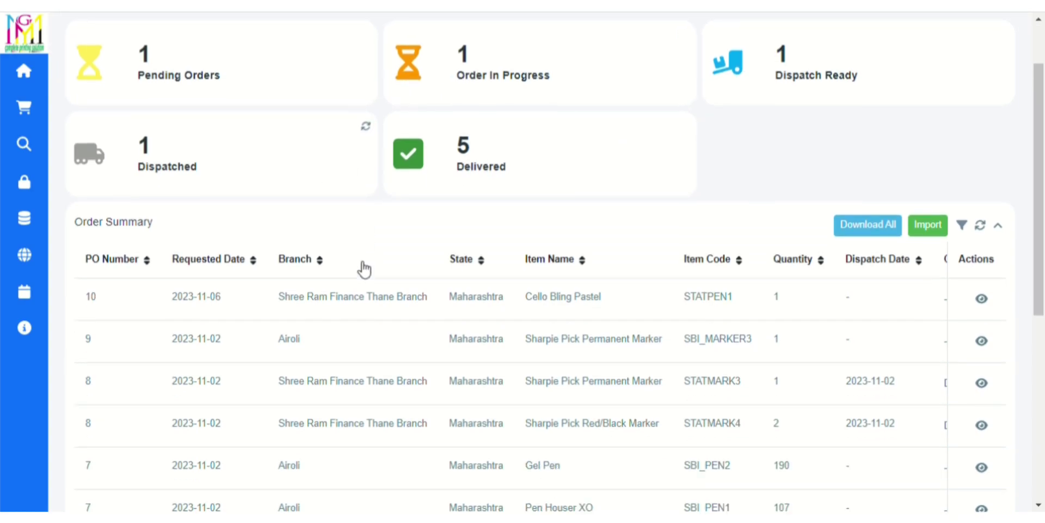
scroll(362, 269, "down", 4)
scroll(338, 260, "up", 5)
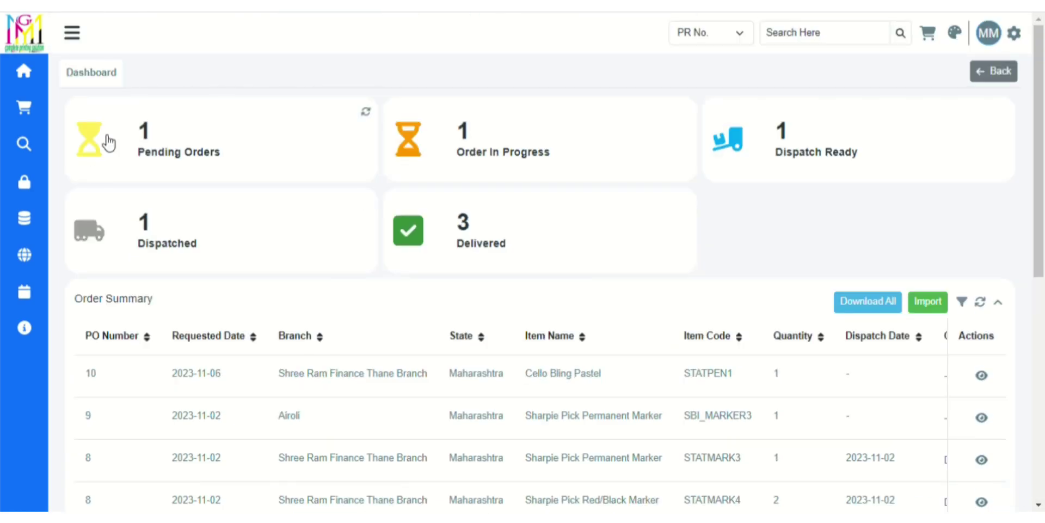
- Move PO 10 from the Pending Orders list to Order In Progress
left_click(248, 142)
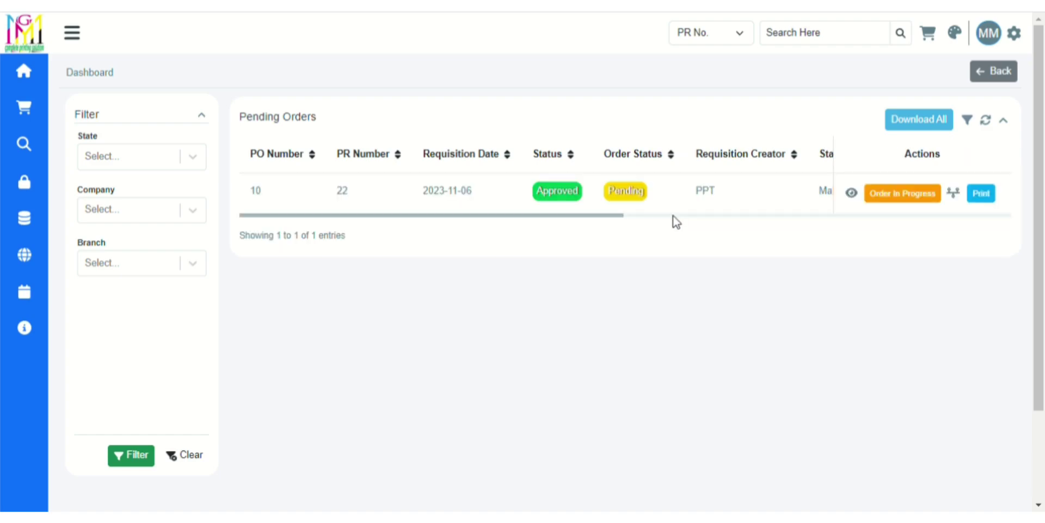
left_click_drag(623, 215, 764, 216)
left_click(911, 196)
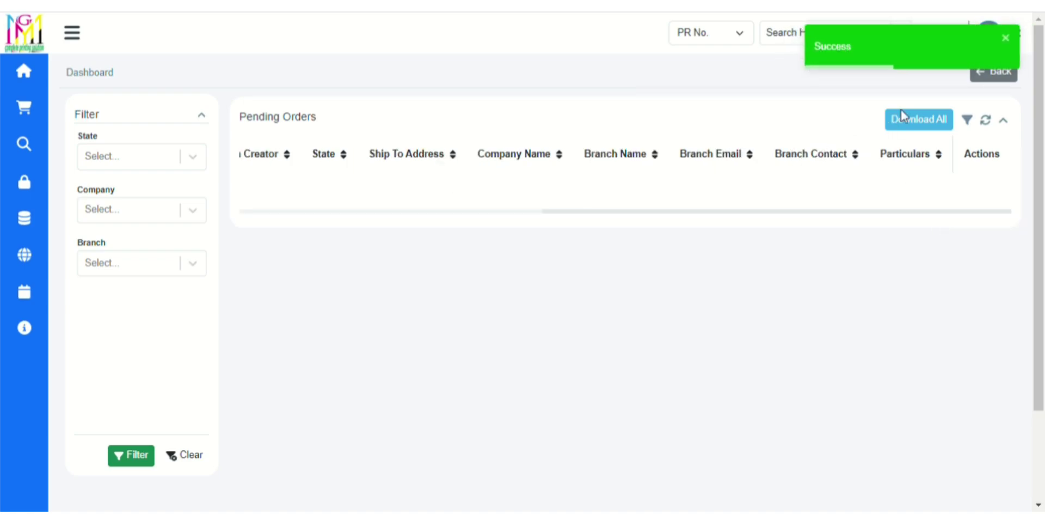
- Mark PO 10 Dispatch Ready and view its status timeline
left_click(996, 74)
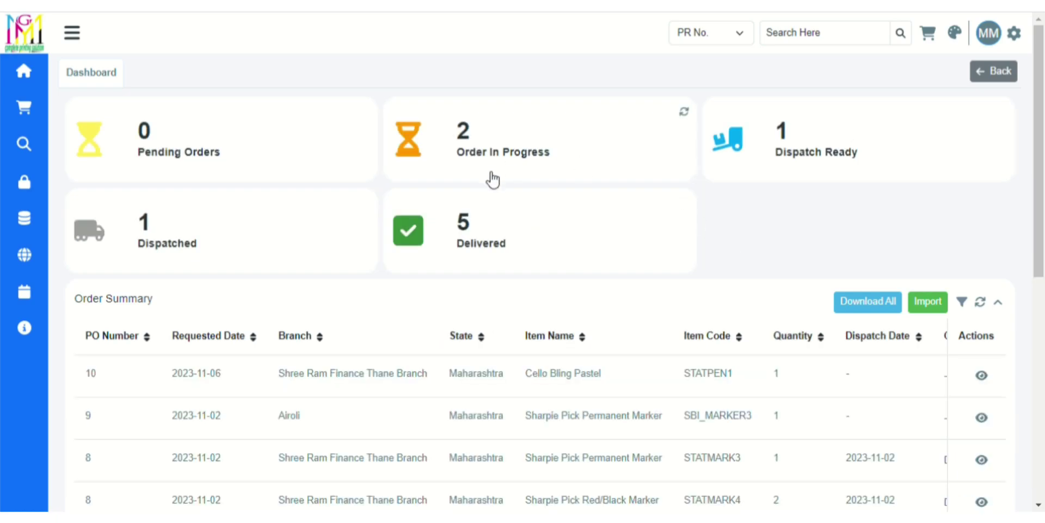
scroll(602, 215, "down", 2)
scroll(626, 241, "down", 4)
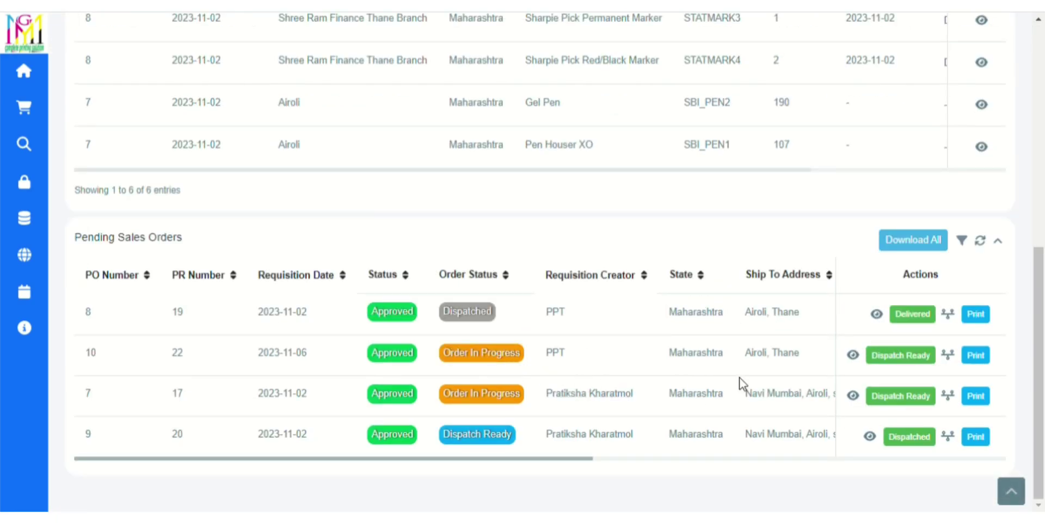
left_click(899, 356)
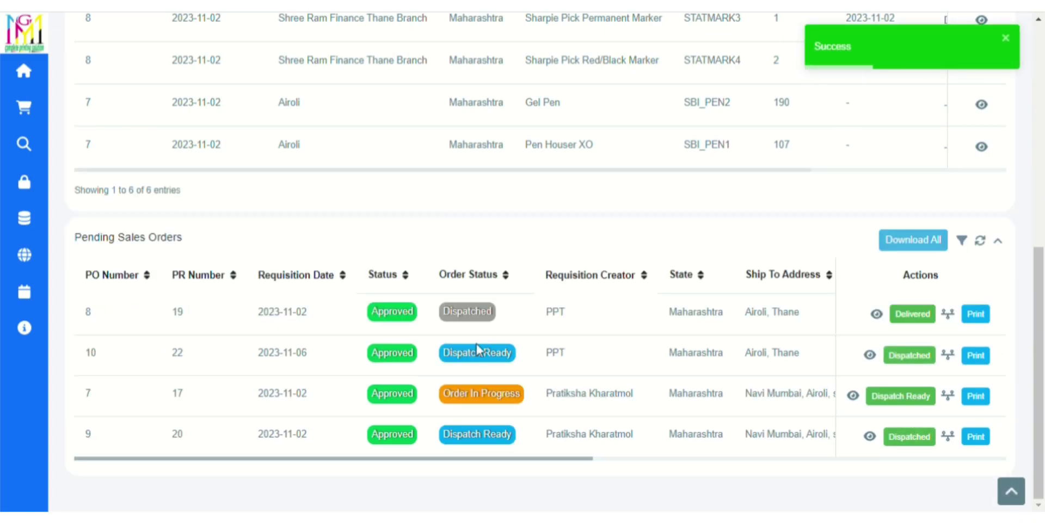
left_click(947, 355)
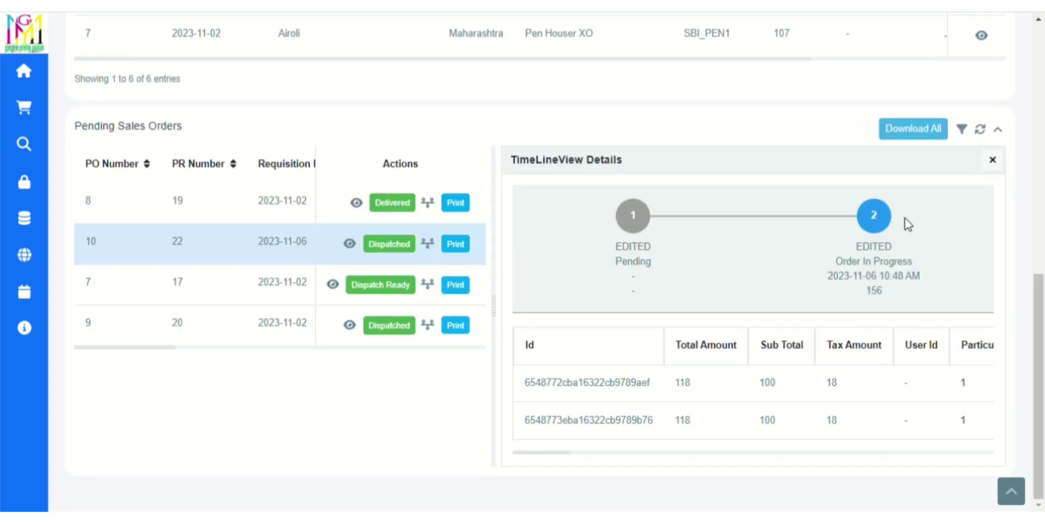
- Open PO 10's purchase order in the print dialog
left_click(992, 159)
scroll(1010, 331, "up", 2)
left_click(977, 357)
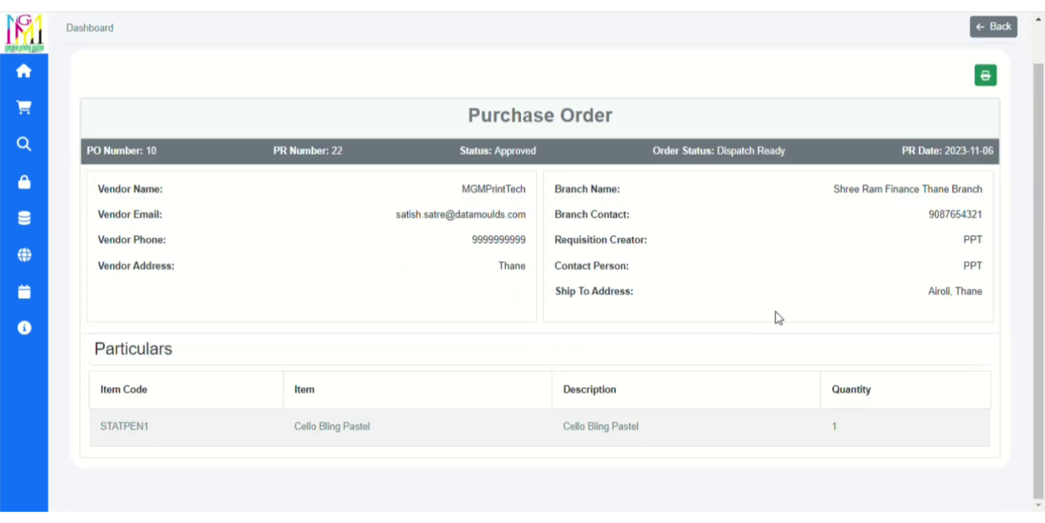
left_click(989, 85)
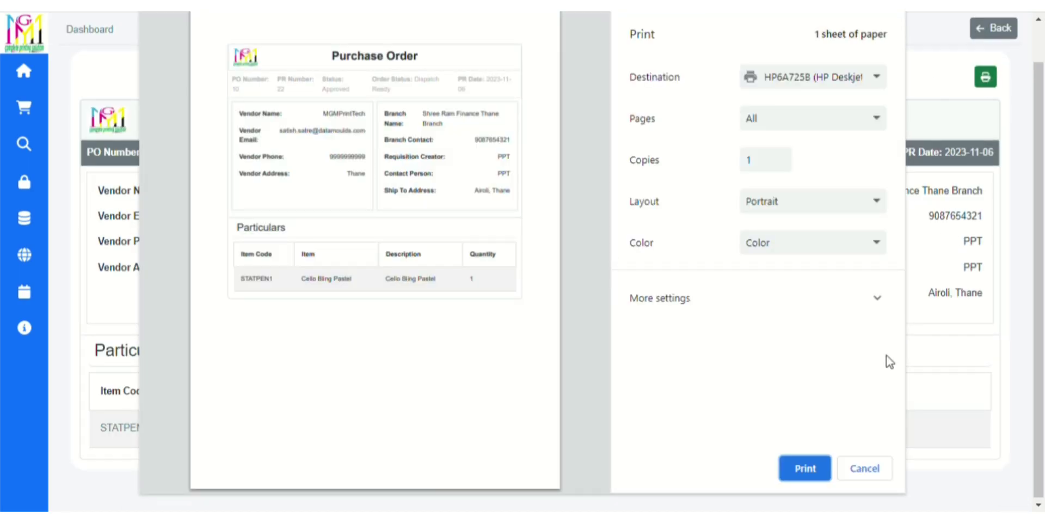